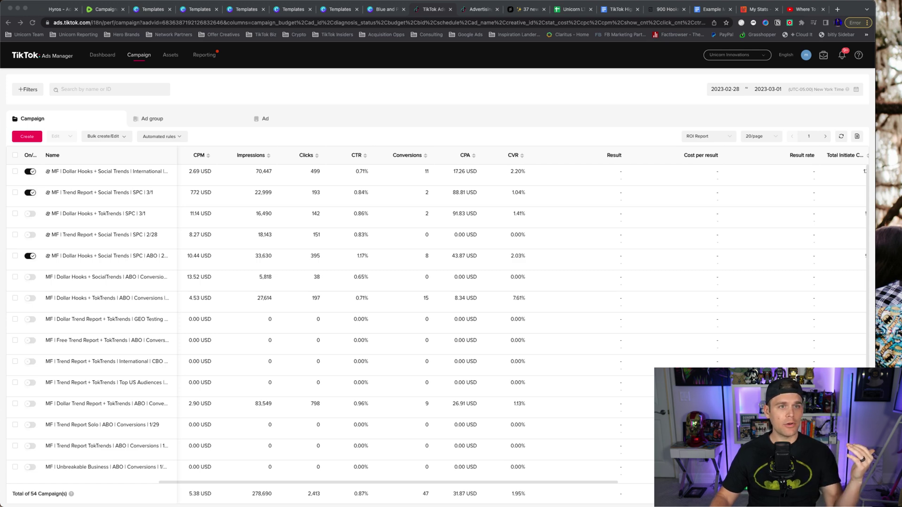
# Switch to the Onnit ad account and compare the conversion rates of the TOF | US | P4 (SMART) and [AB] TOF | P4 (DC) campaigns
pyautogui.click(473, 9)
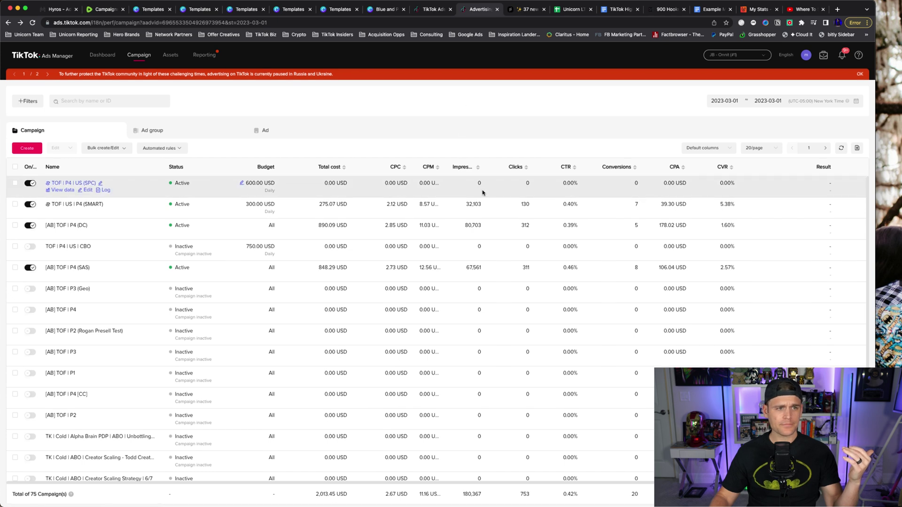
pyautogui.hscroll(3, 482, 192)
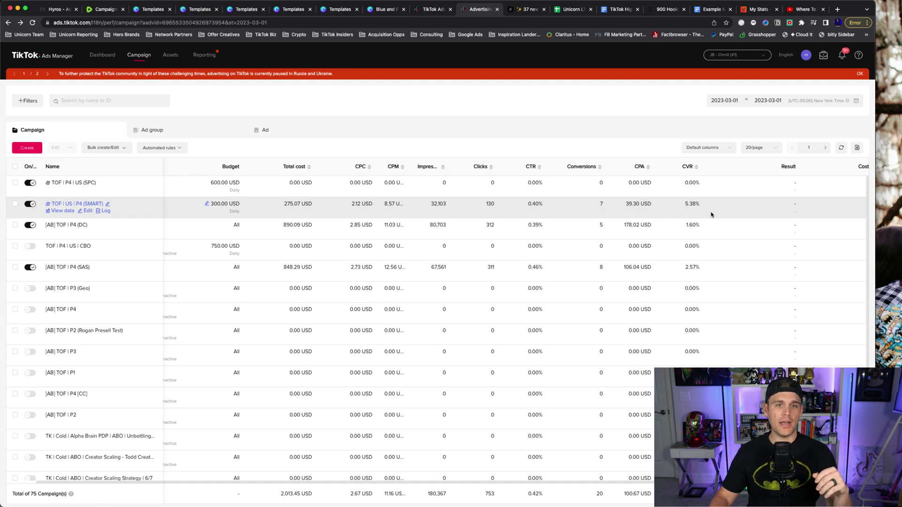
pyautogui.moveTo(684, 203); pyautogui.dragTo(701, 203)
pyautogui.click(693, 230)
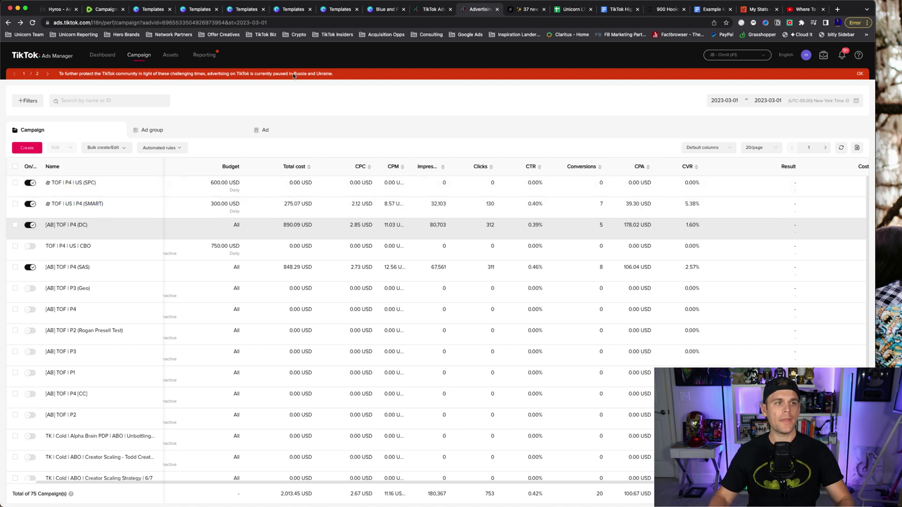
# Return to the Unicorn Innovations account and start a fresh Website conversions campaign with Smart performance campaign enabled
pyautogui.click(430, 9)
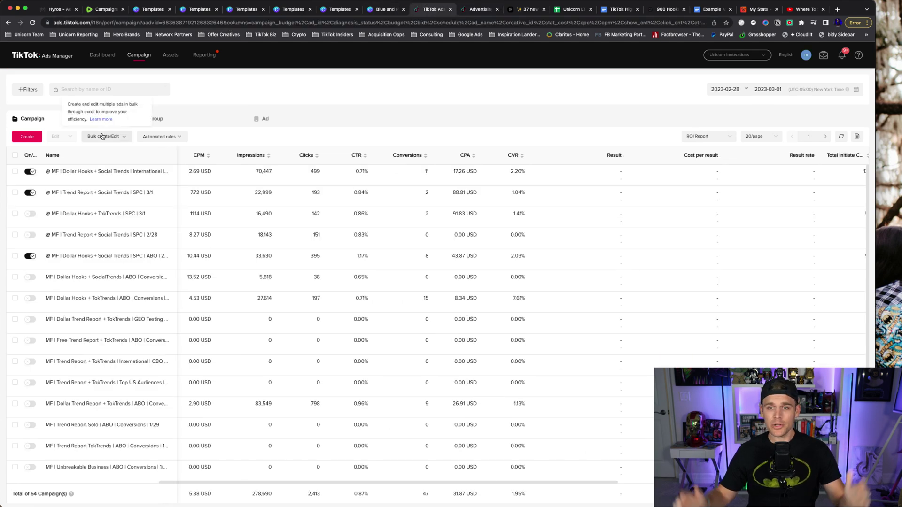
pyautogui.click(27, 139)
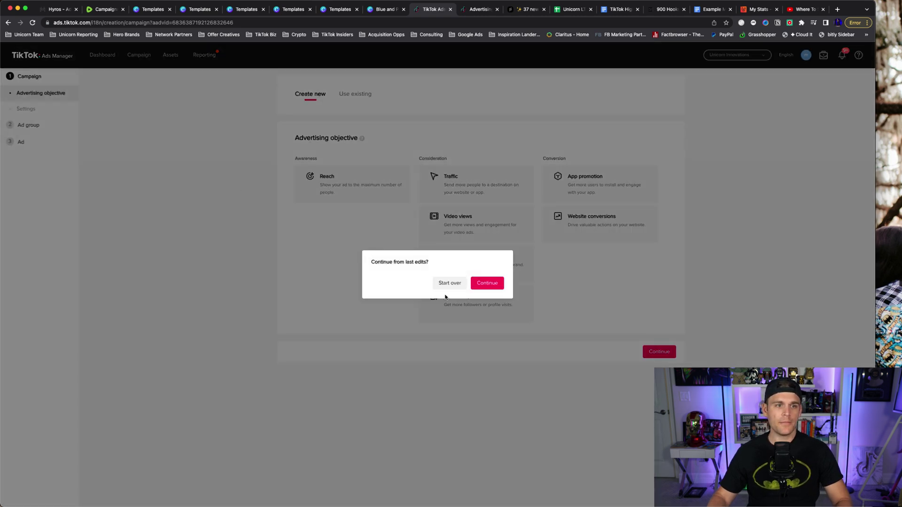
pyautogui.click(448, 285)
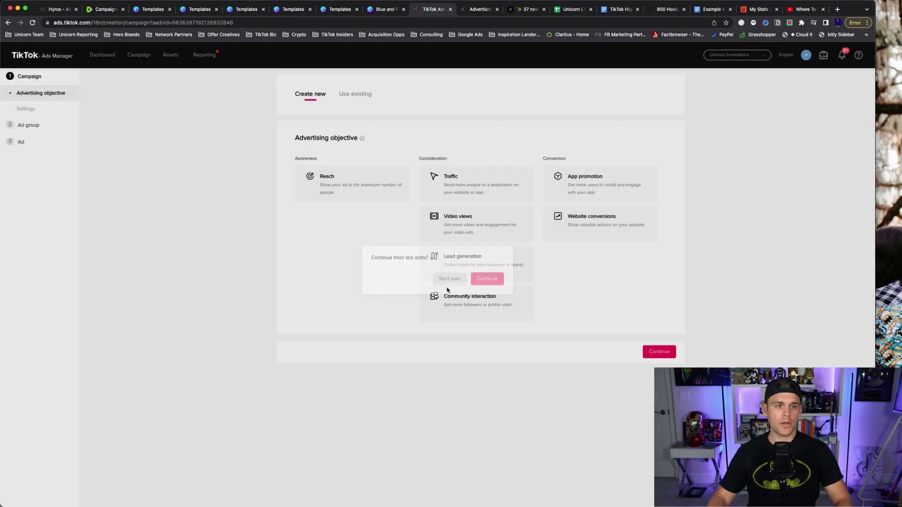
pyautogui.click(591, 224)
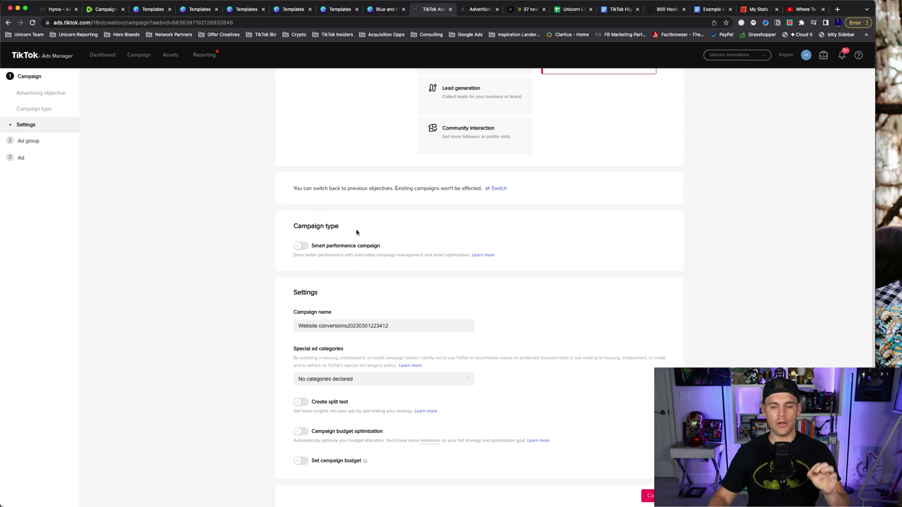
pyautogui.click(304, 248)
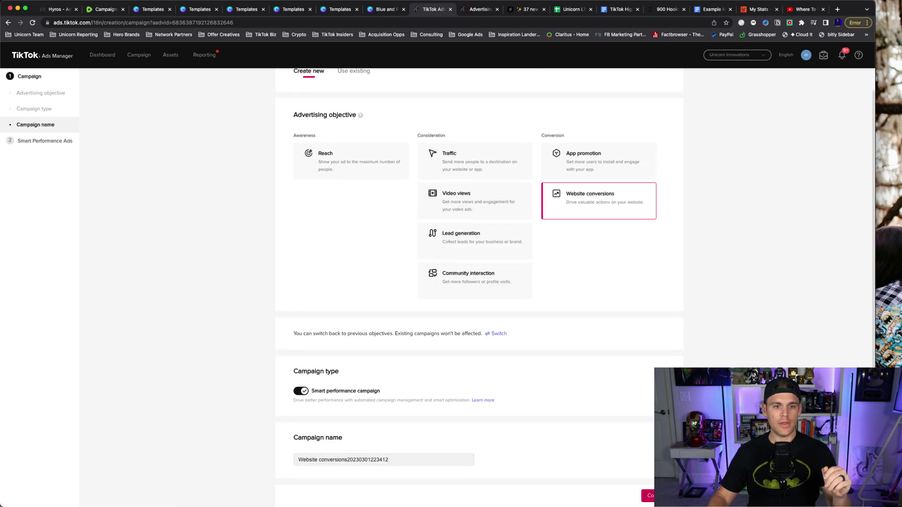
pyautogui.click(648, 495)
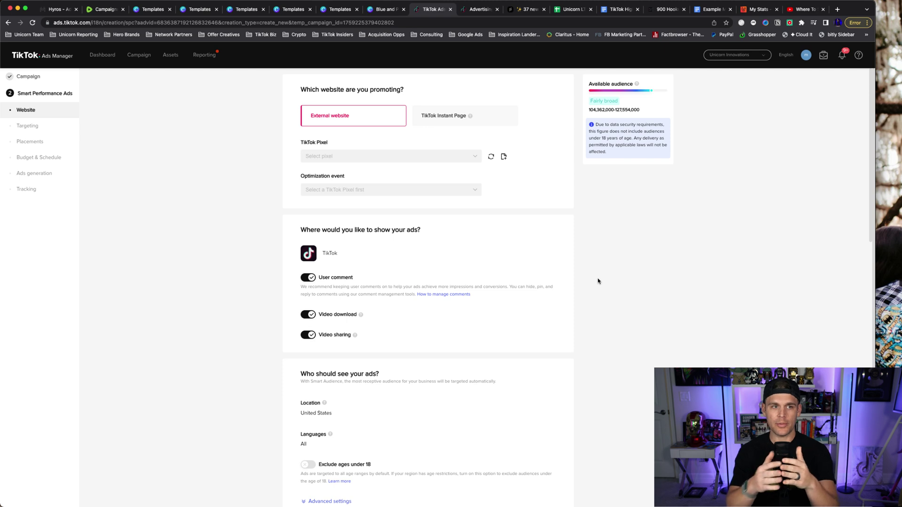
# Set the TikTok Pixel to Unicorn Education Pixel and the optimization event to Complete Payment
pyautogui.scroll(-1, 397, 182)
pyautogui.scroll(1, 399, 183)
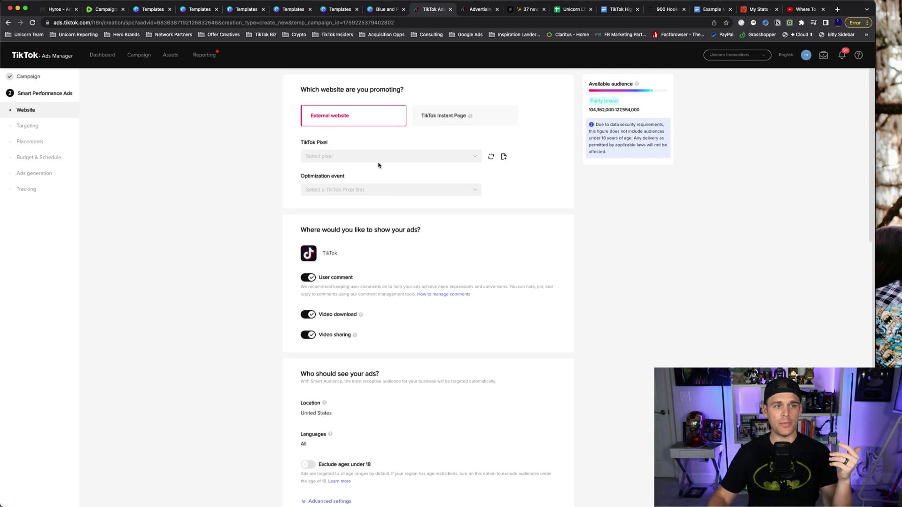
pyautogui.click(376, 157)
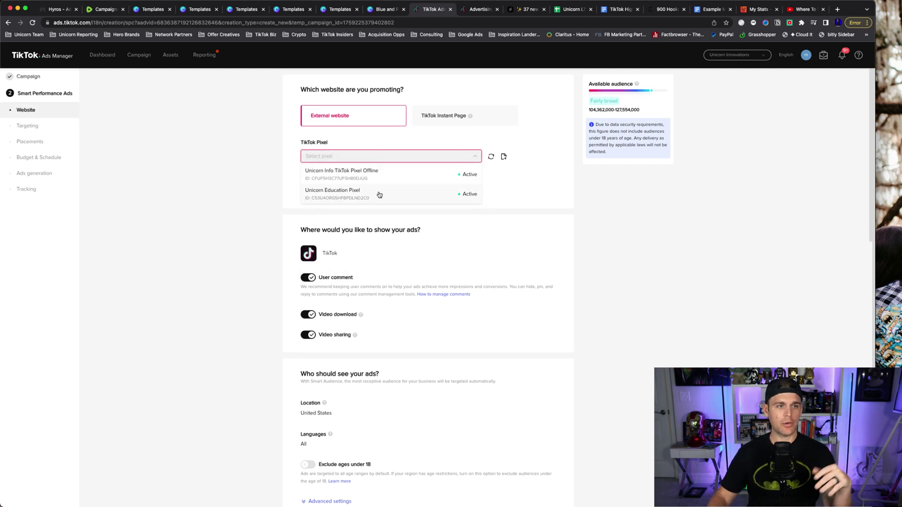
pyautogui.click(380, 194)
pyautogui.click(379, 190)
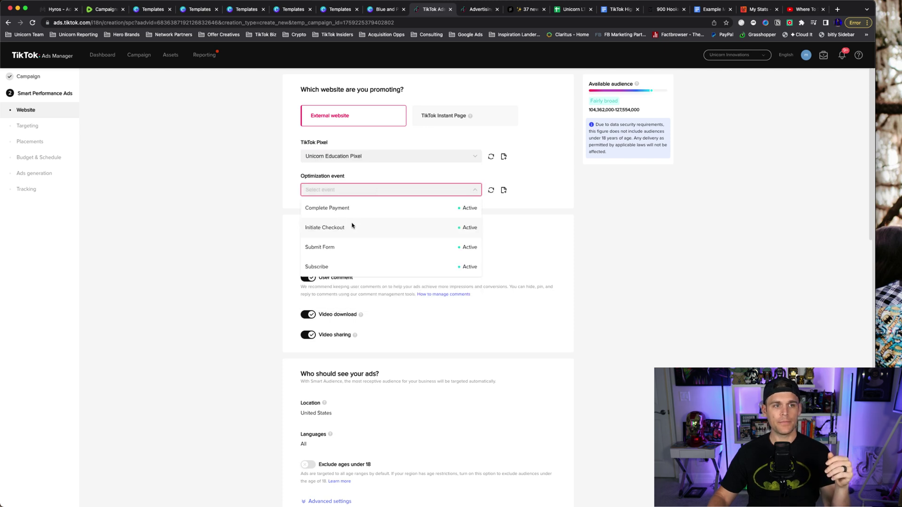
pyautogui.click(346, 214)
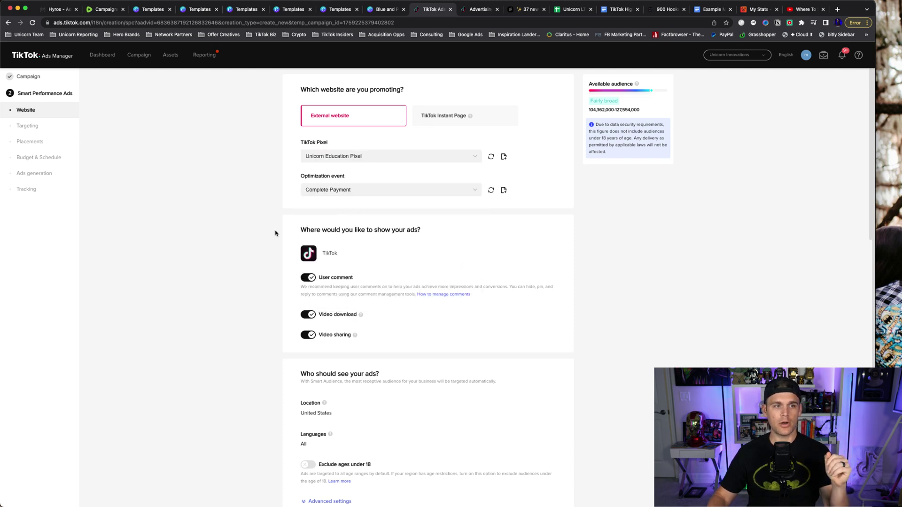
# Restrict the audience to the English language and exclude ages under 18
pyautogui.scroll(-3, 278, 235)
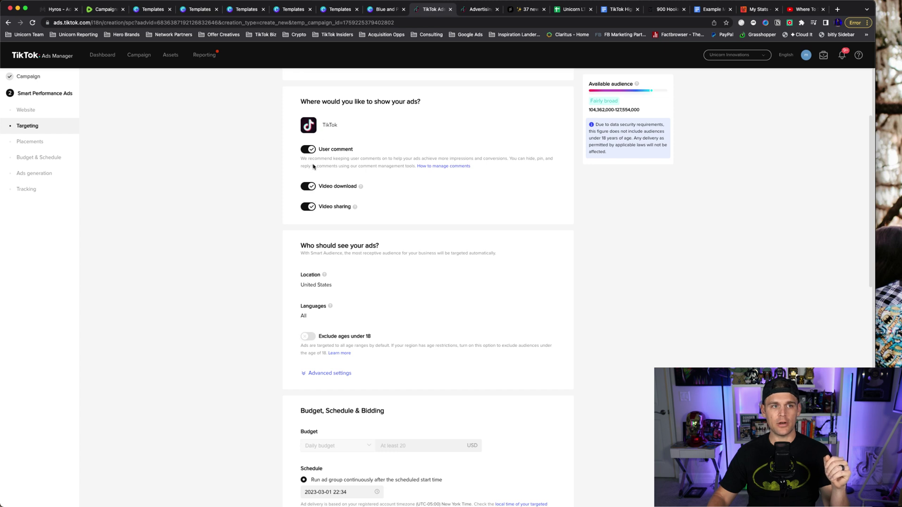
pyautogui.scroll(-1, 346, 207)
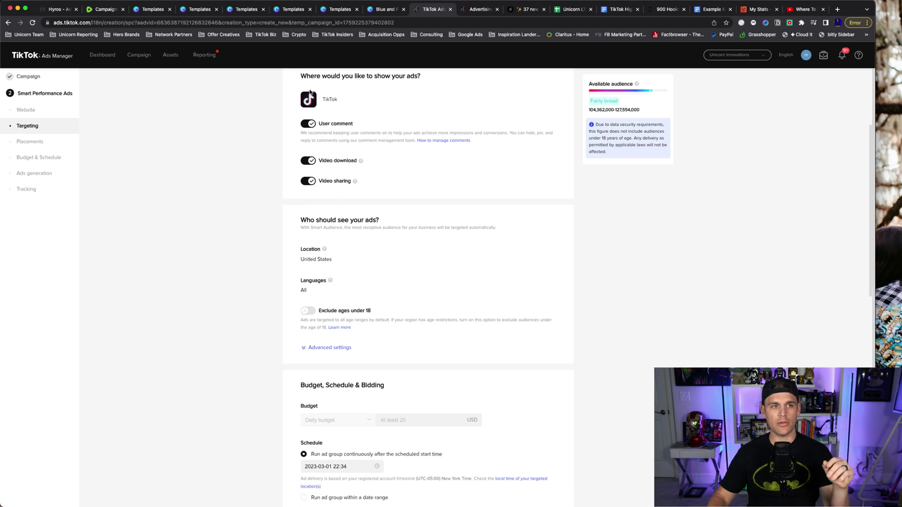
pyautogui.scroll(-3, 237, 155)
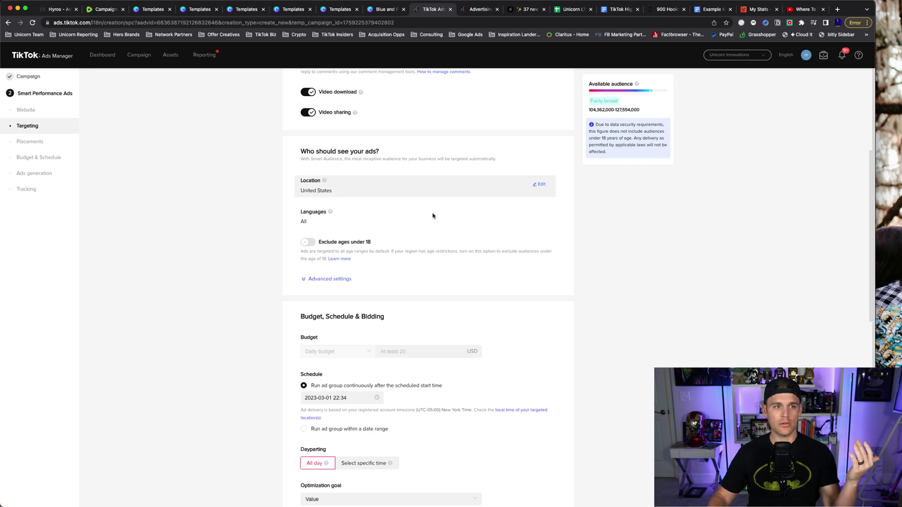
pyautogui.click(539, 216)
pyautogui.click(451, 226)
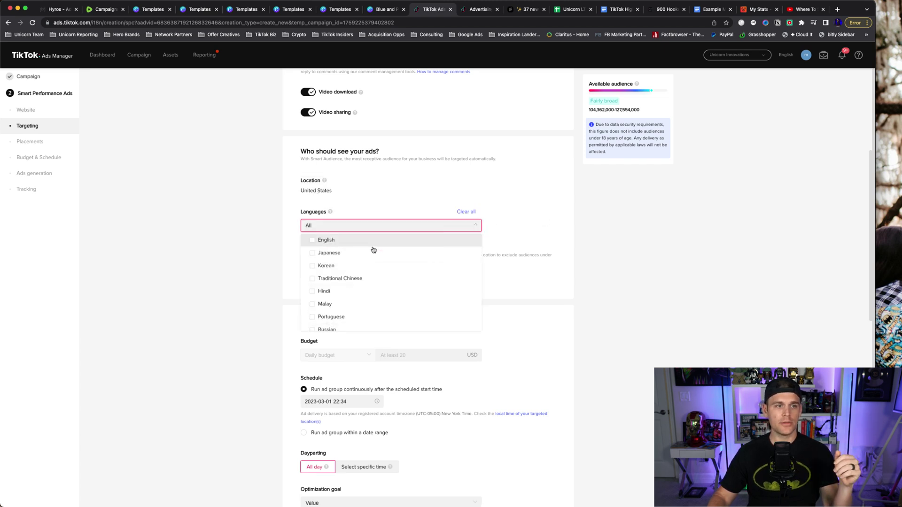
pyautogui.click(368, 241)
pyautogui.click(254, 256)
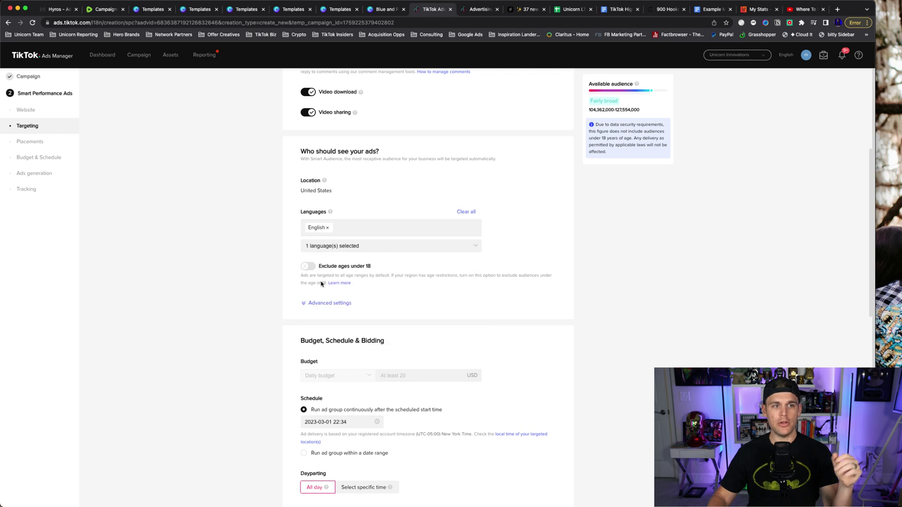
pyautogui.click(312, 268)
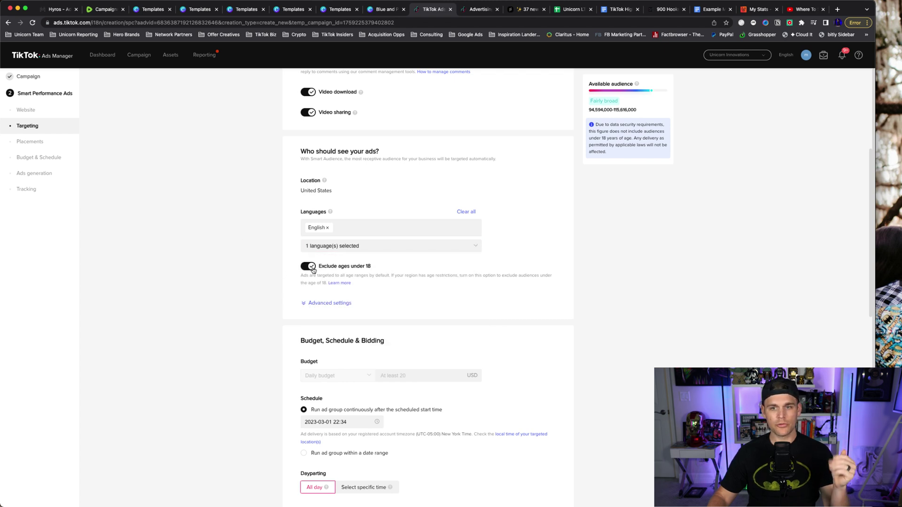
# Check the audience exclusion option in the advanced targeting settings
pyautogui.scroll(-3, 261, 272)
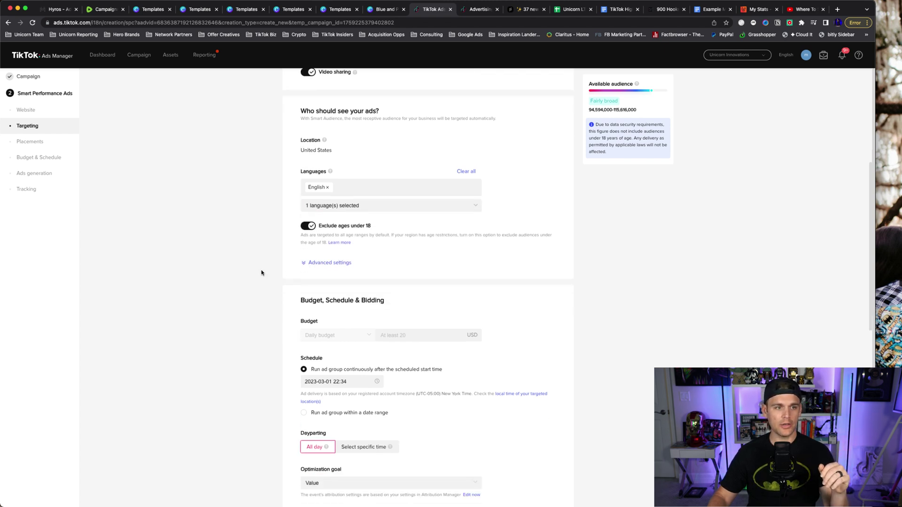
pyautogui.click(335, 241)
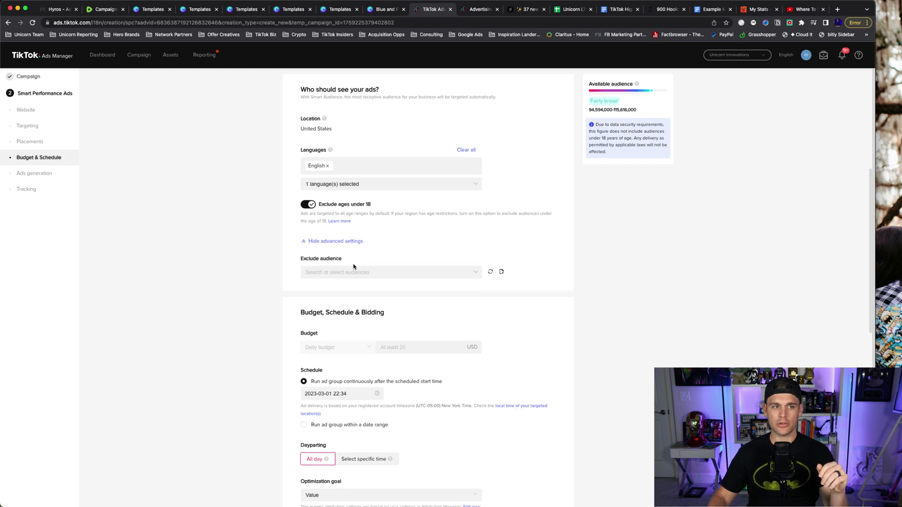
pyautogui.click(344, 241)
# Set the daily budget to 200 USD
pyautogui.scroll(-3, 236, 326)
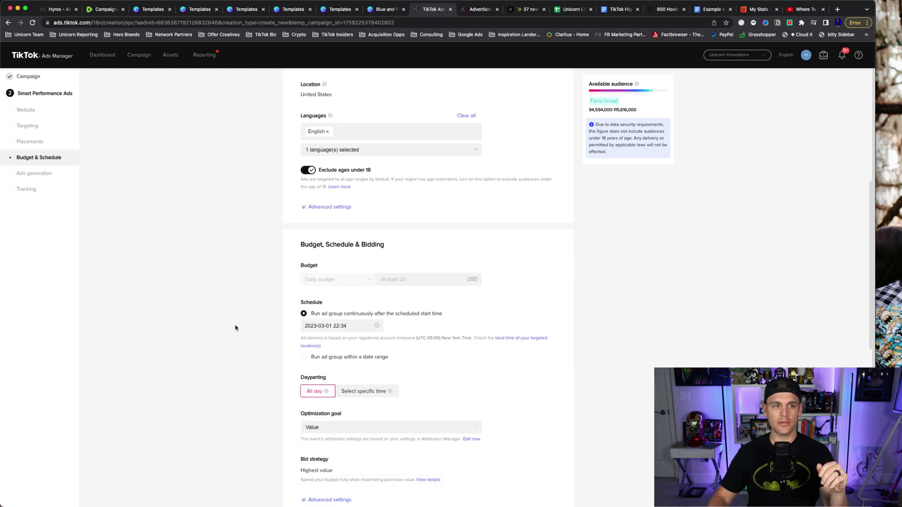
pyautogui.click(411, 249)
pyautogui.write('2')
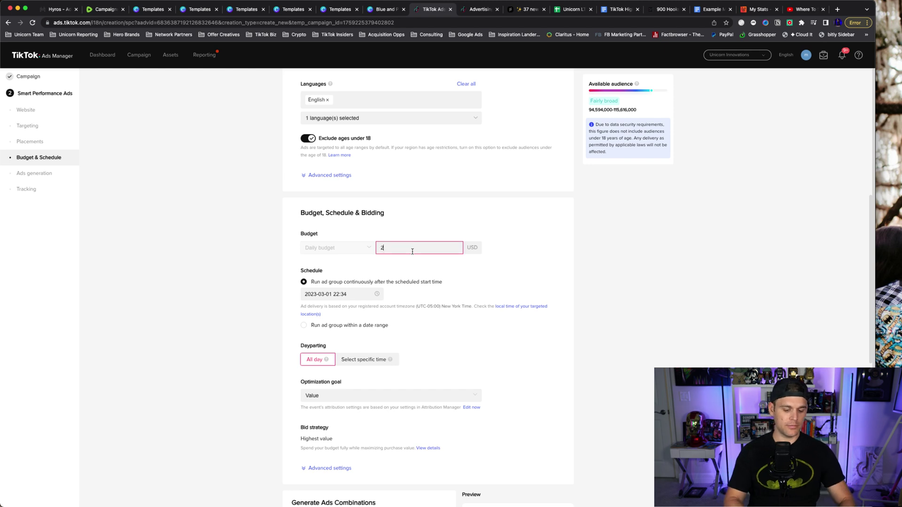
pyautogui.write('00')
pyautogui.click(268, 308)
# Set the optimization goal to Conversion instead of Value
pyautogui.scroll(-3, 268, 308)
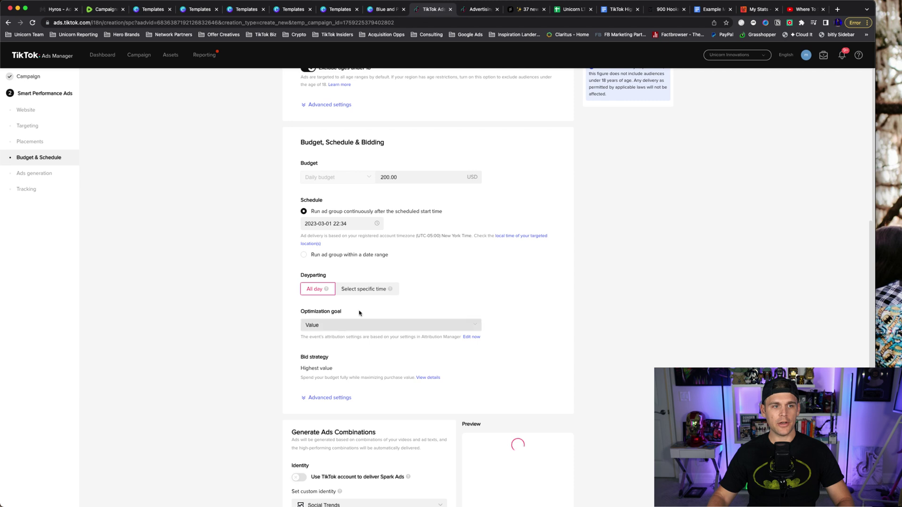
pyautogui.scroll(-2, 336, 298)
pyautogui.click(347, 285)
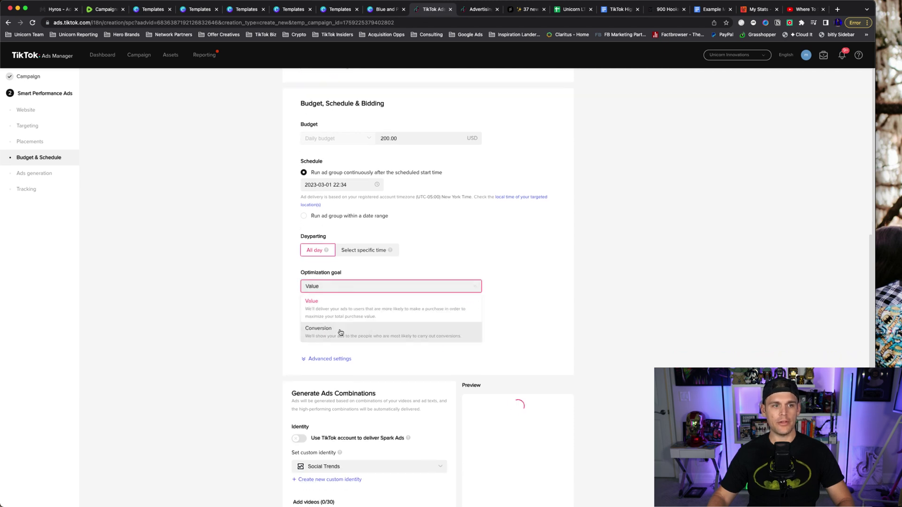
pyautogui.click(344, 331)
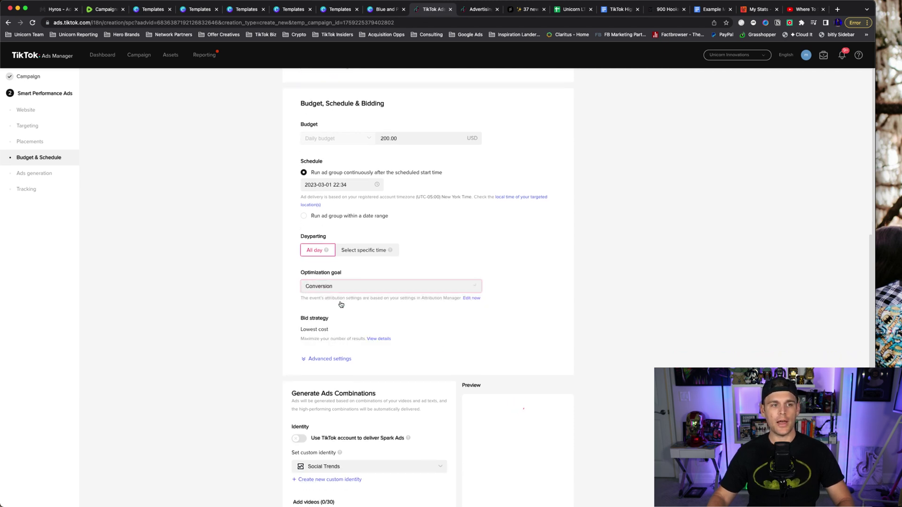
pyautogui.click(349, 286)
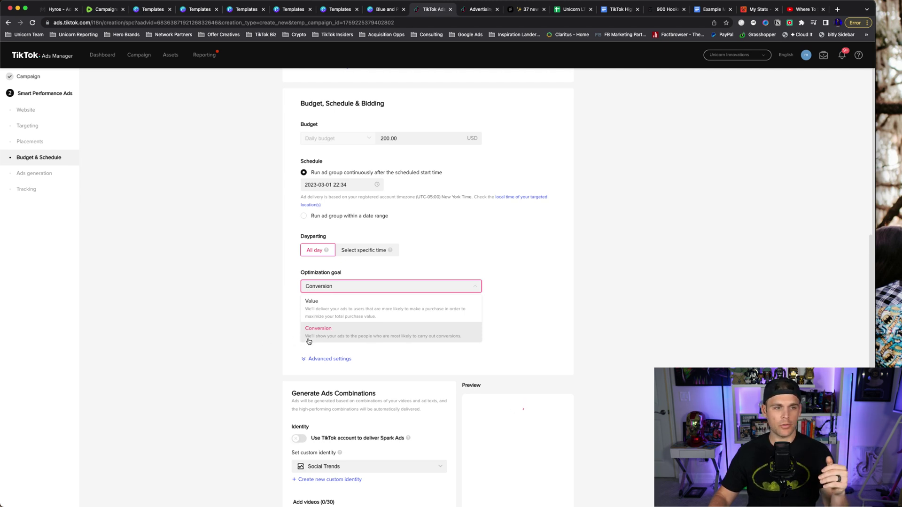
pyautogui.click(317, 338)
# Add the library videos TR+Trends-111, TR+Trends-110.mov, TR+Trends-113 .mov and 10x Ads Strategy Loading Intro.MOV to the ad combinations
pyautogui.scroll(-2, 293, 296)
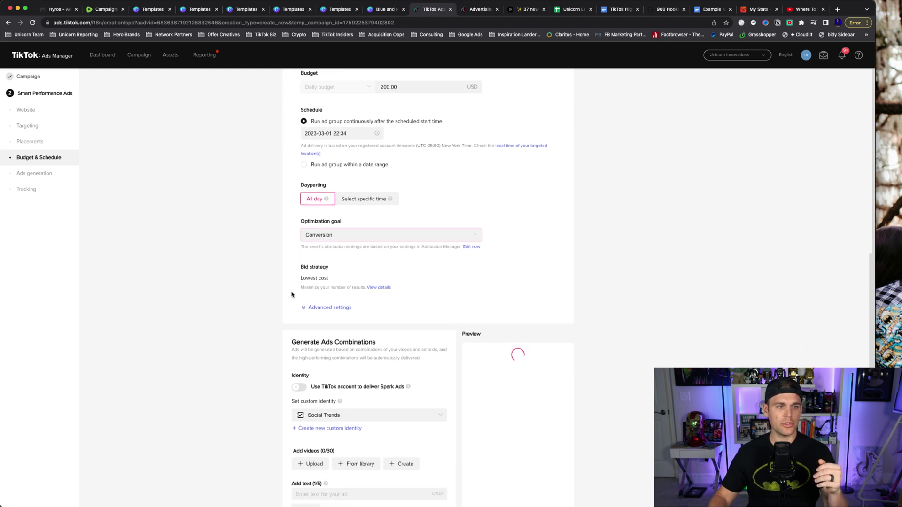
pyautogui.scroll(-6, 338, 304)
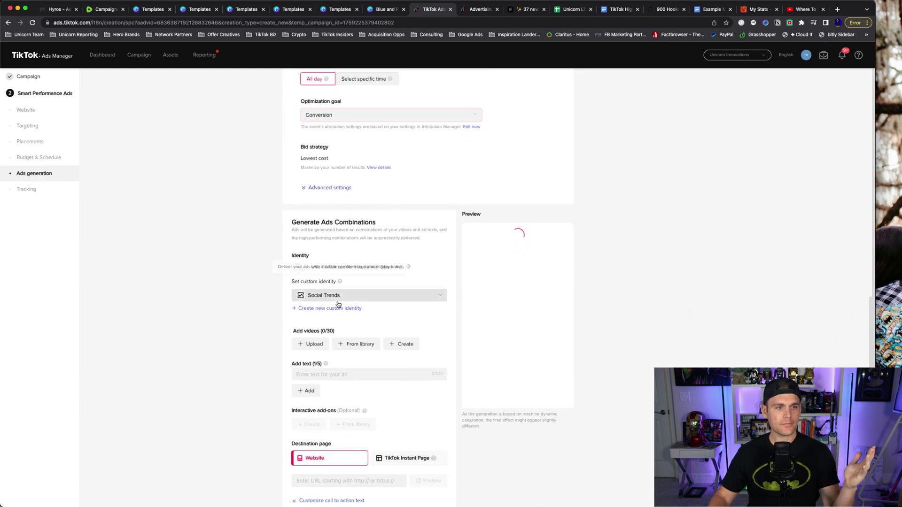
pyautogui.scroll(-2, 339, 304)
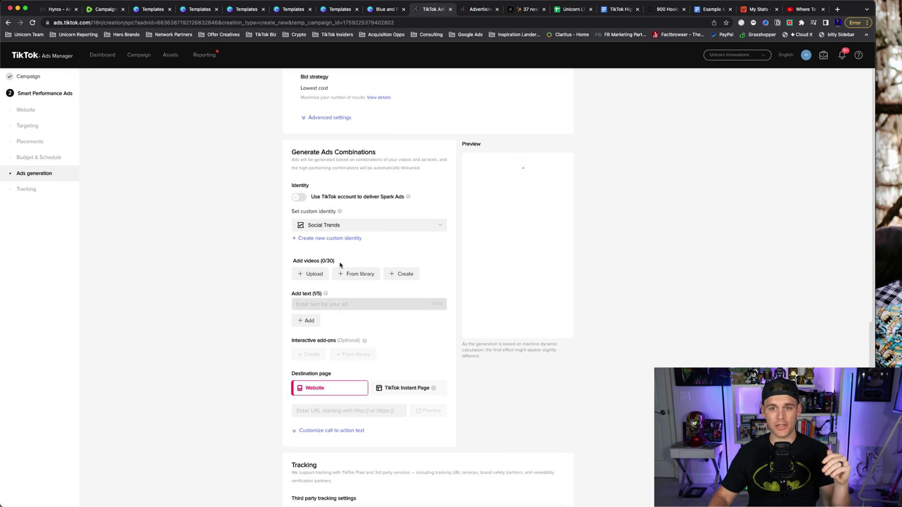
pyautogui.scroll(-2, 348, 235)
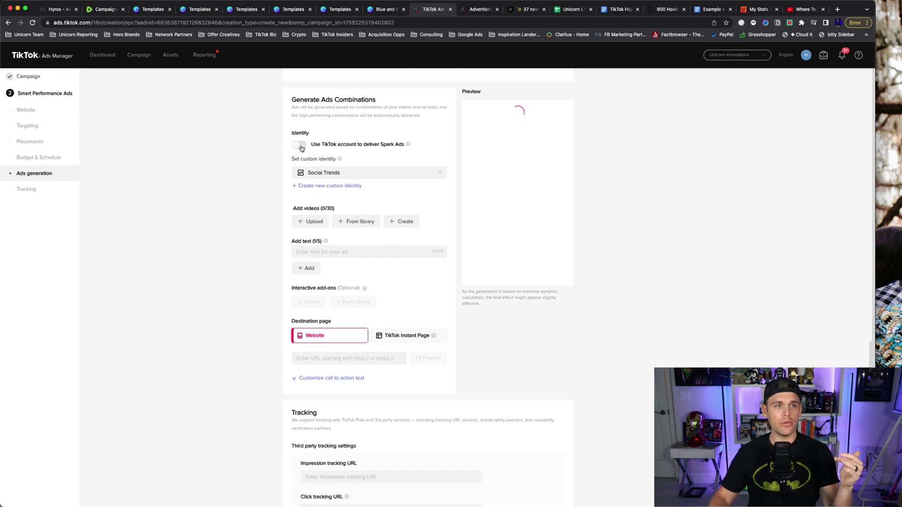
pyautogui.click(343, 221)
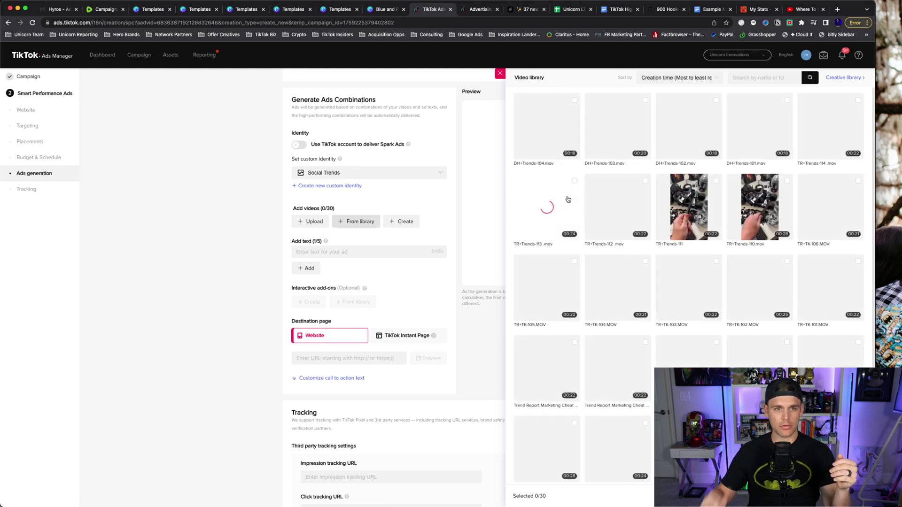
pyautogui.click(610, 207)
pyautogui.click(704, 204)
pyautogui.click(754, 207)
pyautogui.click(618, 206)
pyautogui.click(548, 206)
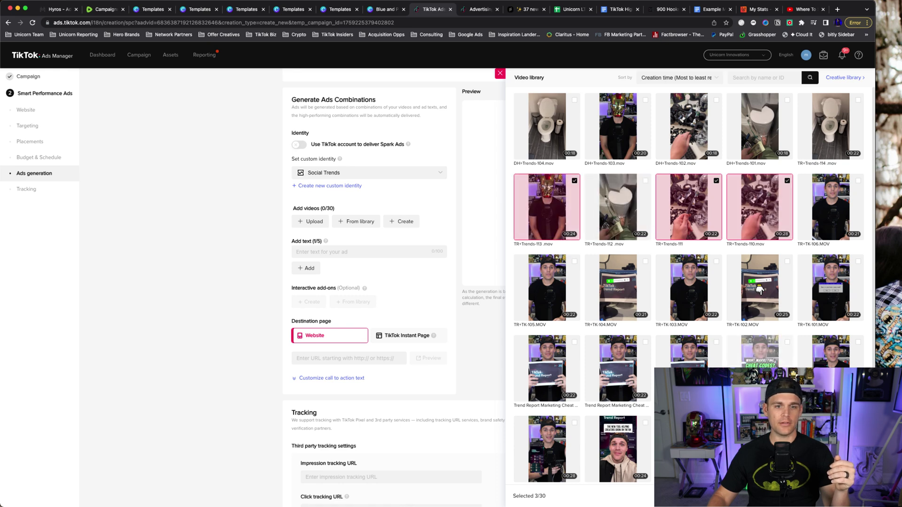
pyautogui.click(850, 496)
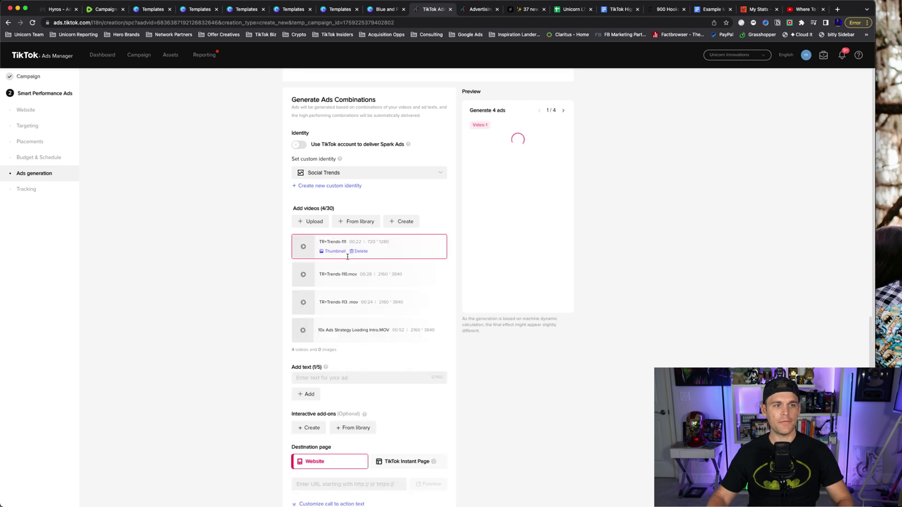
# Enter "test" as the first ad text for the generated ads
pyautogui.click(338, 377)
pyautogui.write('test')
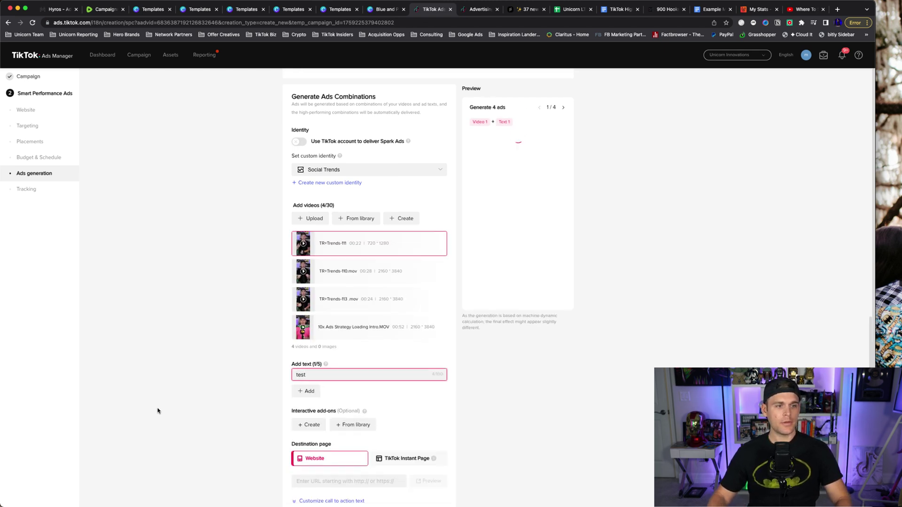
# Set the website destination page URL of the generated ads to tiktokinsiders.com
pyautogui.scroll(-3, 288, 398)
pyautogui.scroll(-1, 288, 398)
pyautogui.click(338, 341)
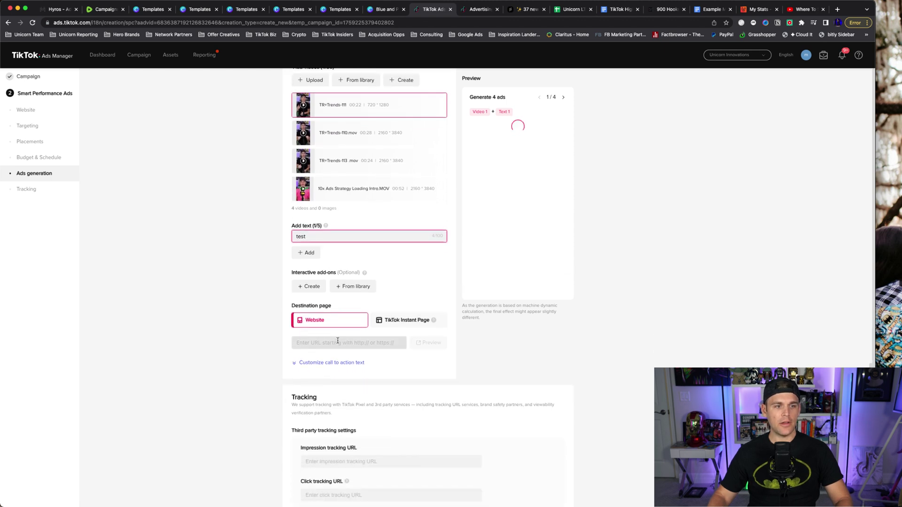
pyautogui.write('t')
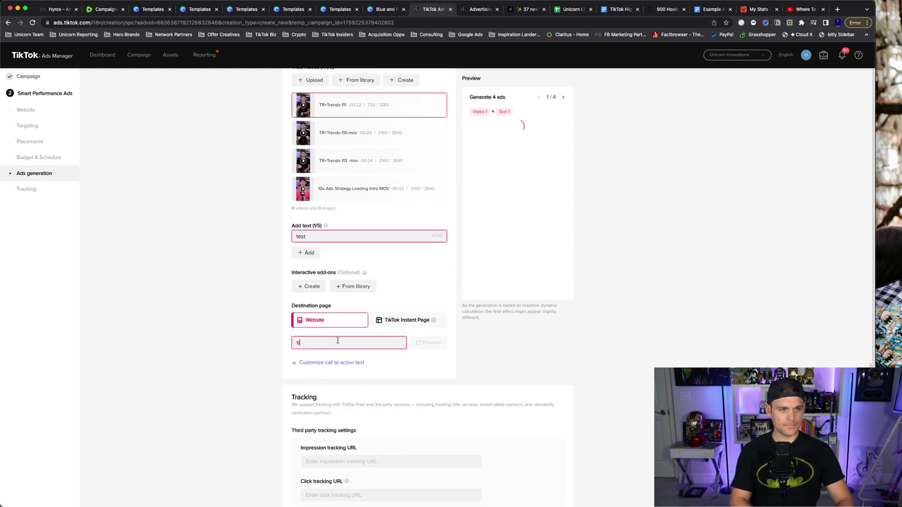
pyautogui.write('iktokinsiders.com')
pyautogui.press('Tab')
# Customize the dynamic call to action texts, deselecting unwanted options such as Find out now, Start yours today and Visit us today while keeping Order now
pyautogui.click(334, 364)
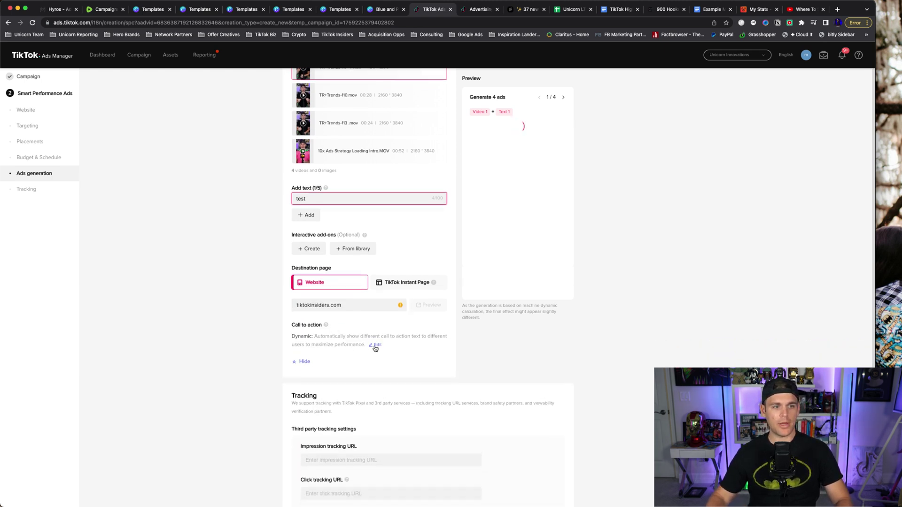
pyautogui.click(375, 345)
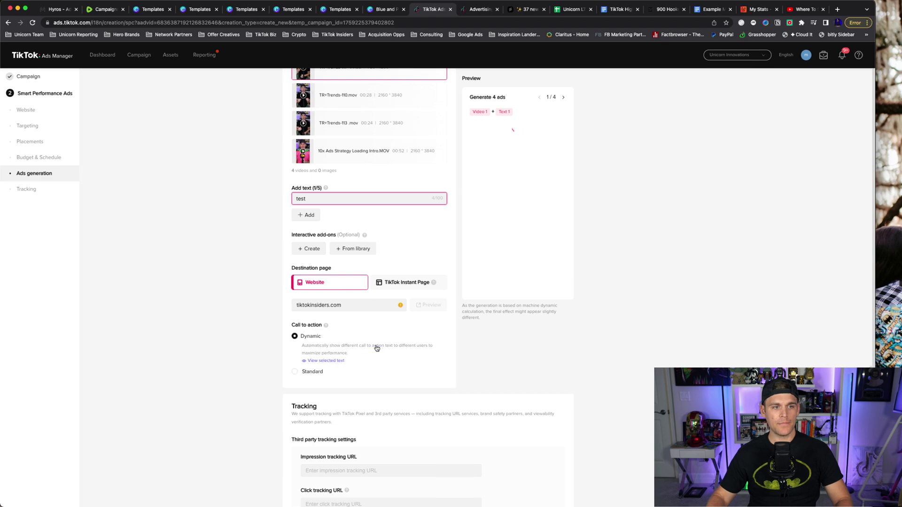
pyautogui.click(333, 361)
pyautogui.scroll(-1, 388, 188)
pyautogui.scroll(-1, 388, 189)
pyautogui.click(370, 178)
pyautogui.click(370, 194)
pyautogui.click(370, 210)
pyautogui.scroll(-1, 372, 210)
pyautogui.click(370, 210)
pyautogui.scroll(-2, 371, 225)
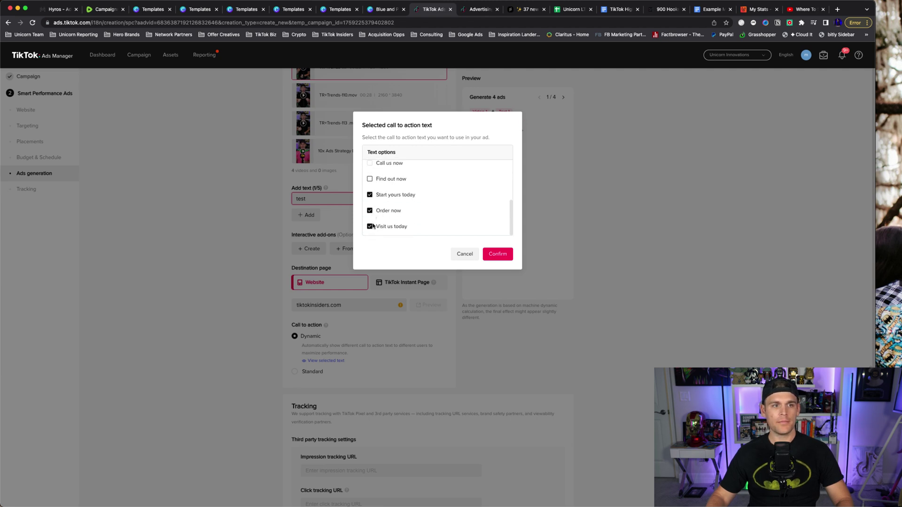
pyautogui.click(369, 195)
pyautogui.click(371, 228)
pyautogui.click(499, 254)
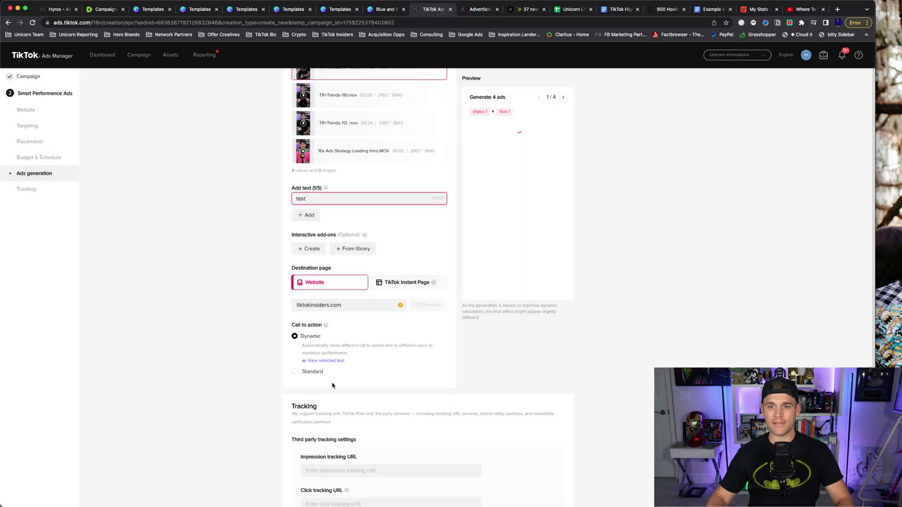
pyautogui.scroll(2, 332, 385)
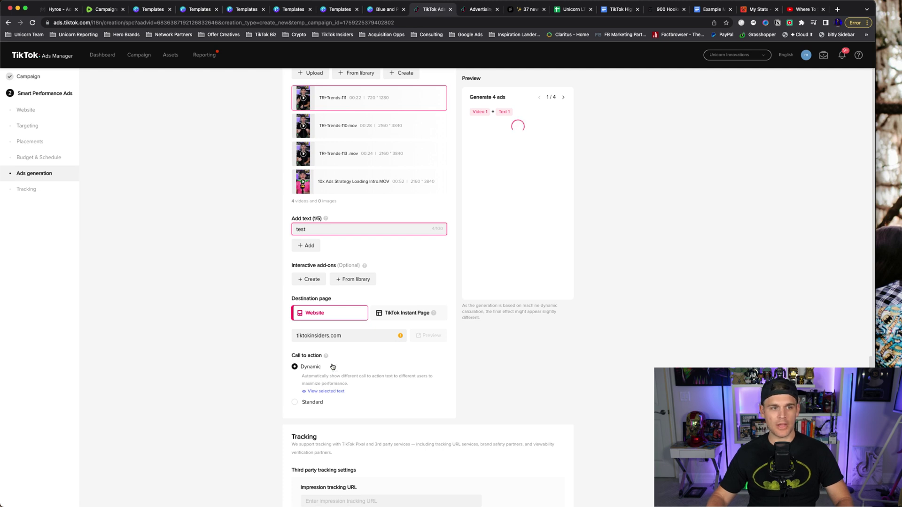
pyautogui.scroll(3, 332, 385)
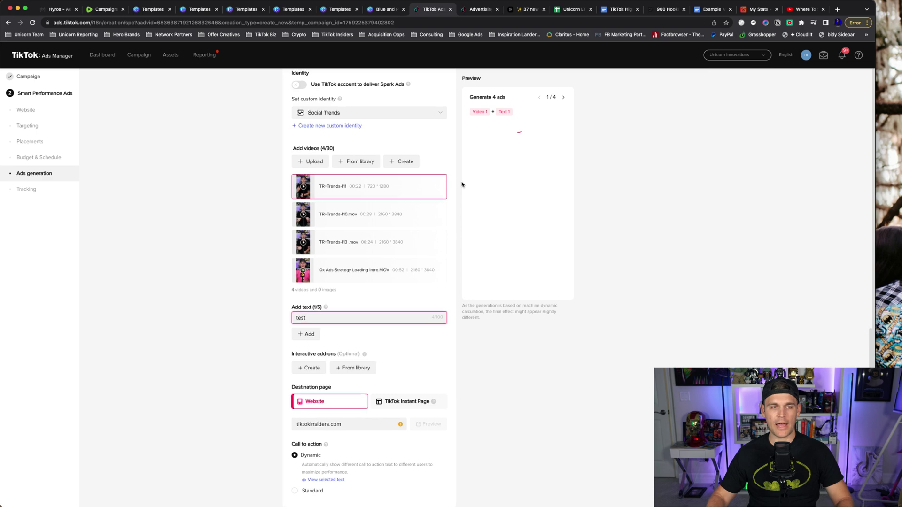
pyautogui.scroll(10, 462, 185)
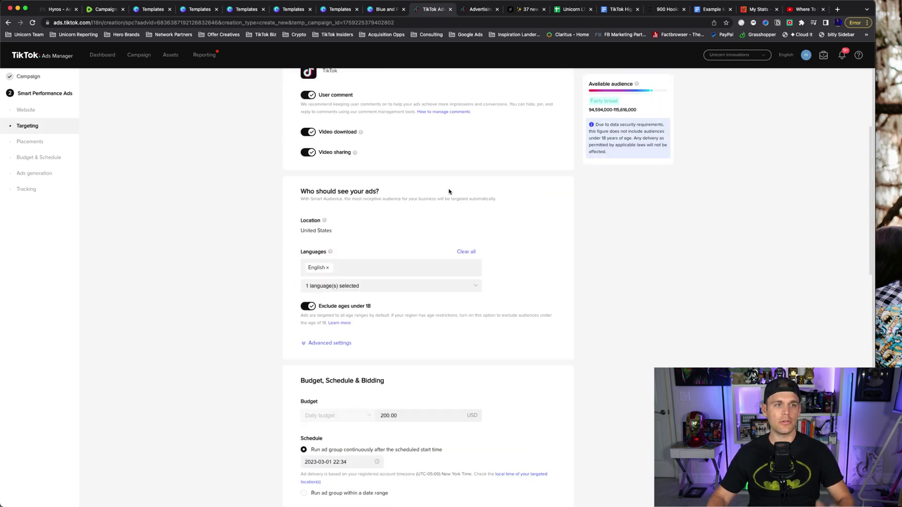
pyautogui.scroll(1, 442, 234)
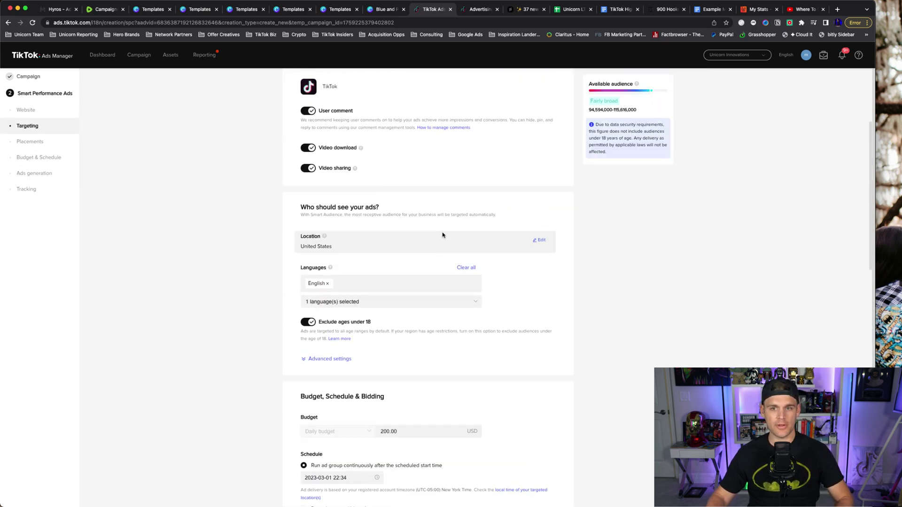
pyautogui.scroll(-1, 444, 234)
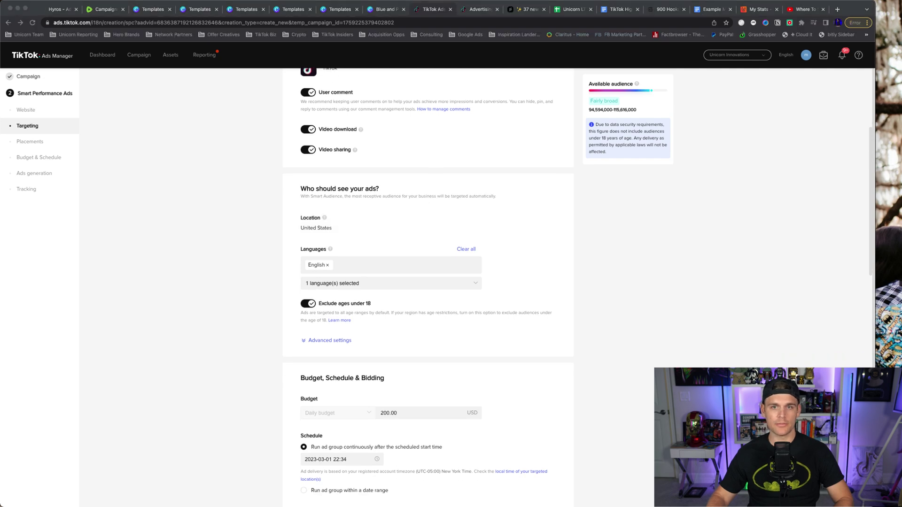